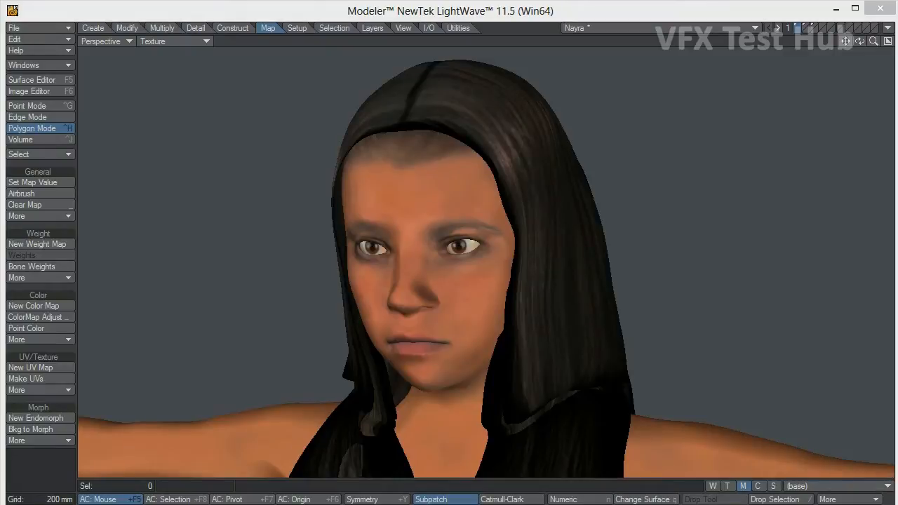
Compare the neutral head in layer 1 with the smiling version in layer 2 and the frowning version in layer 3
alt+drag(413, 292, 428, 272)
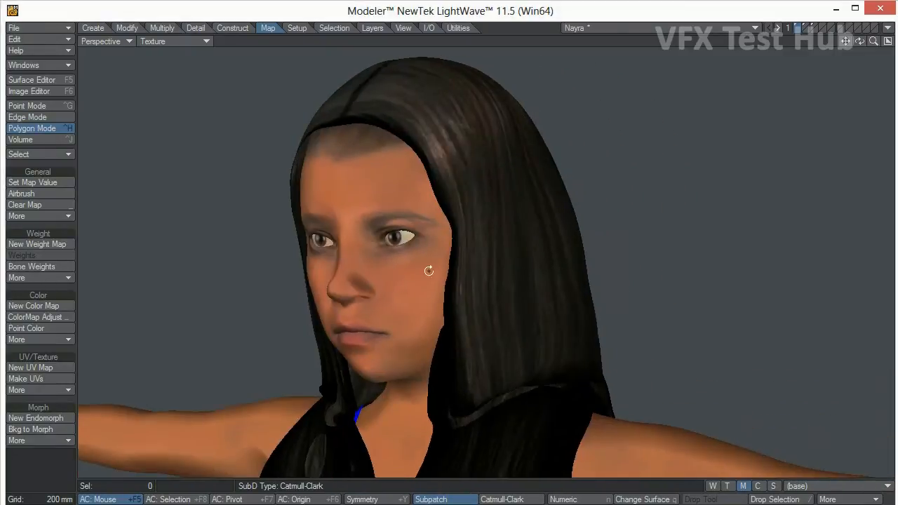
click(807, 28)
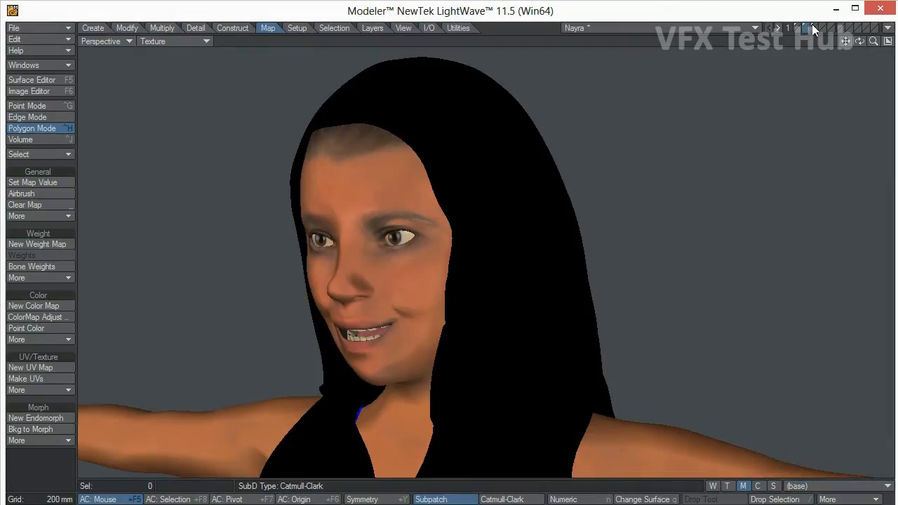
click(812, 26)
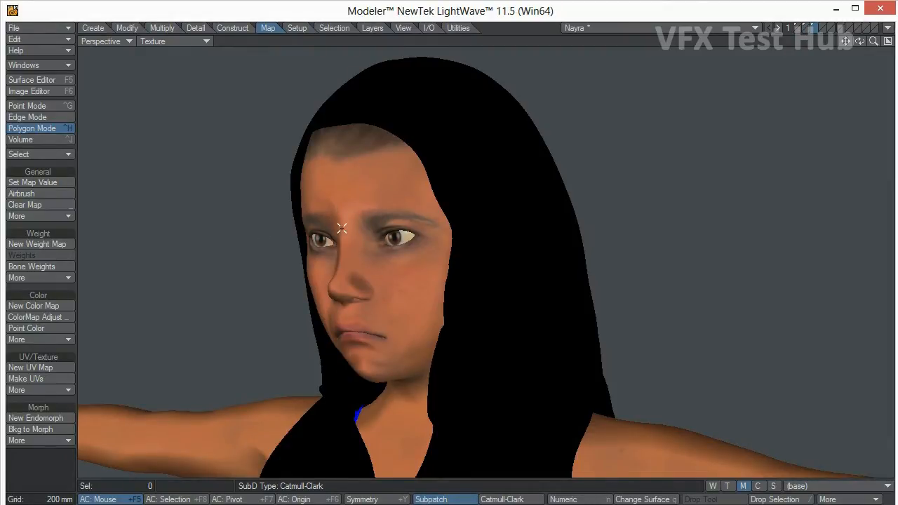
alt+drag(347, 226, 313, 237)
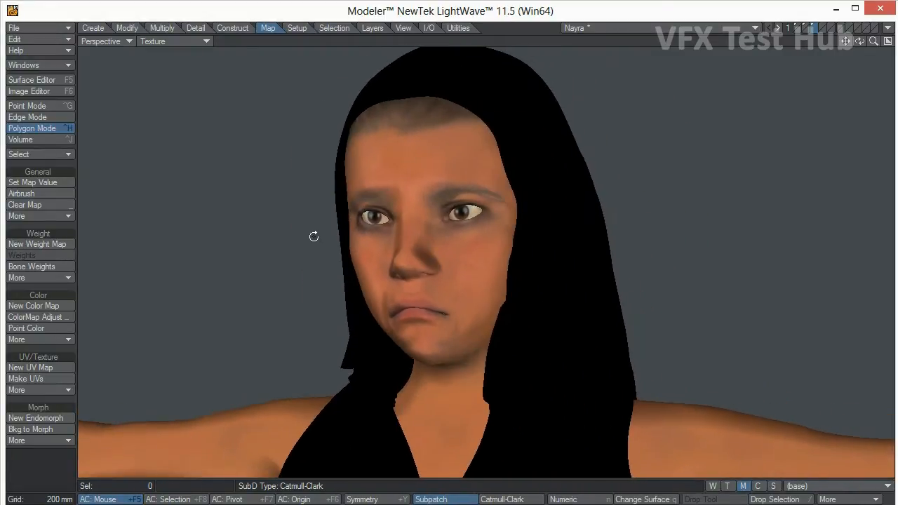
shift+click(796, 27)
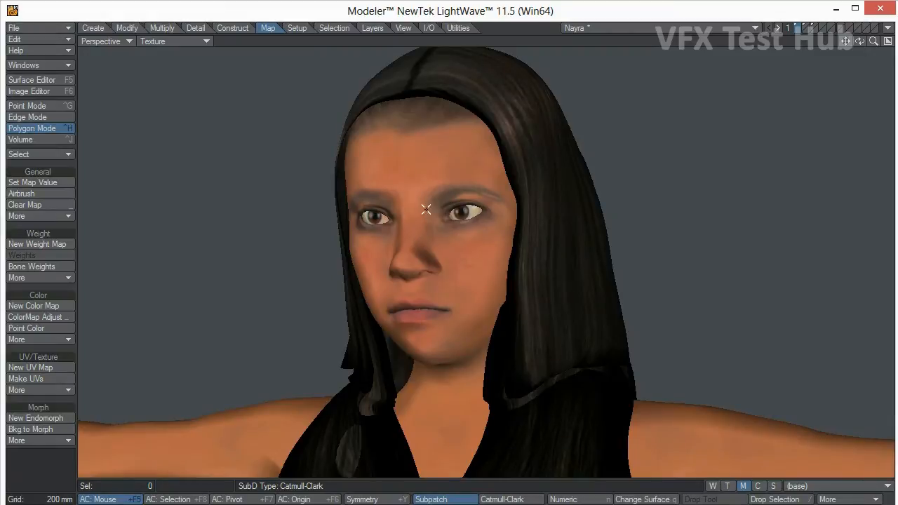
Inspect the neutral character's face and hair in layer 1 up close and from several angles
alt+drag(389, 223, 401, 223)
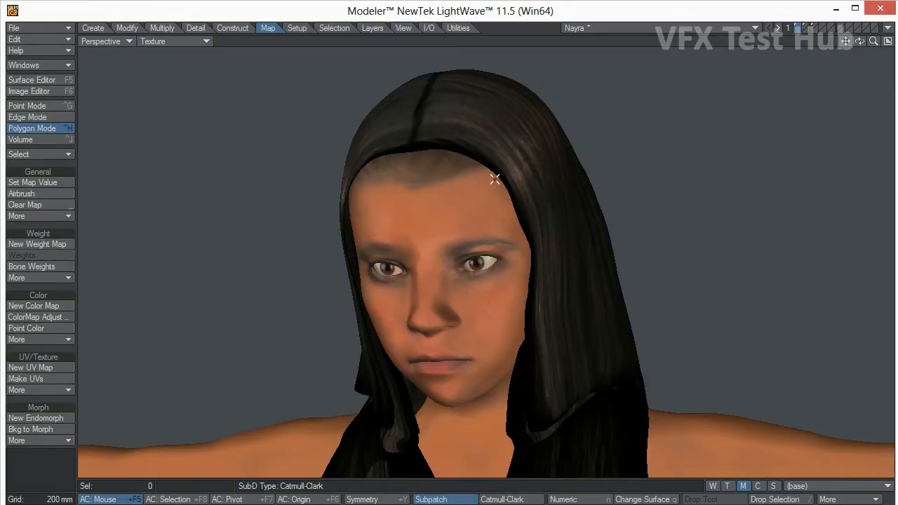
scroll(431, 256, up, 3)
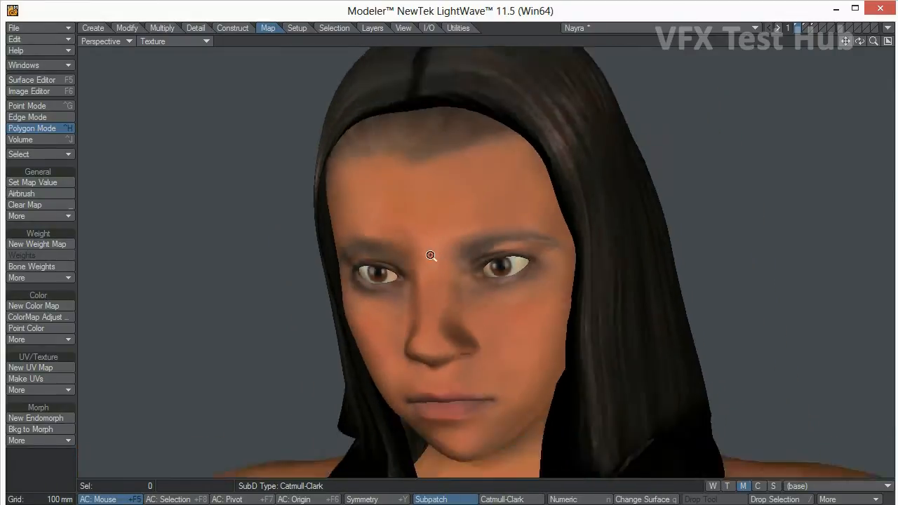
scroll(407, 295, down, 3)
alt+drag(407, 294, 517, 132)
alt+drag(347, 150, 296, 215)
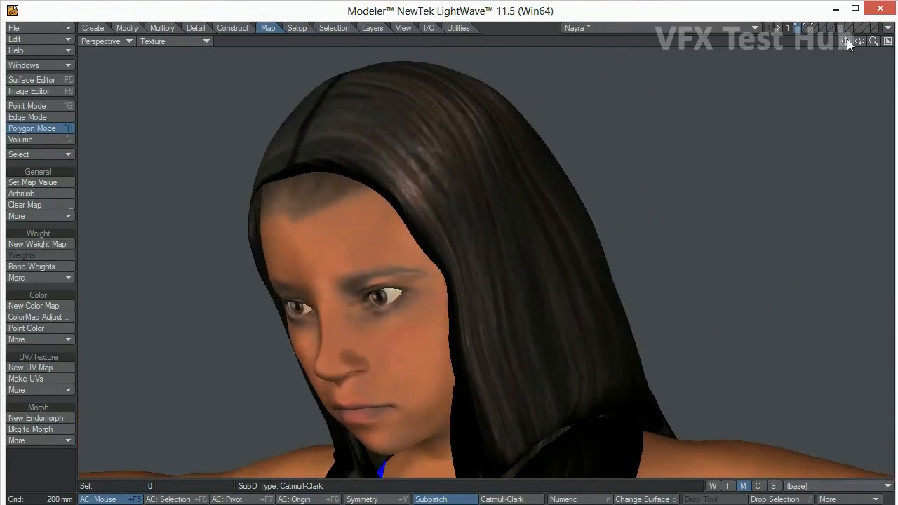
Examine the smiling head in layer 2 and the frowning head in layer 3 from several angles, ending back on layer 1
click(805, 29)
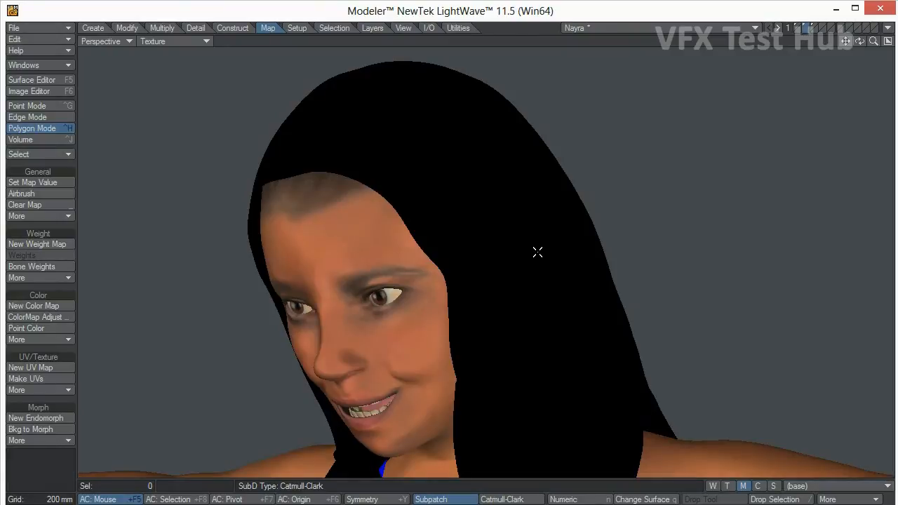
scroll(532, 216, down, 4)
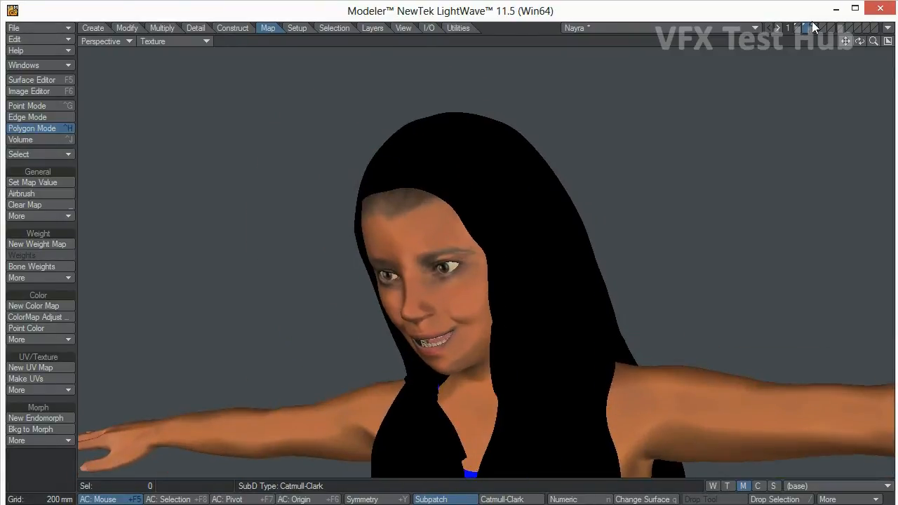
click(814, 26)
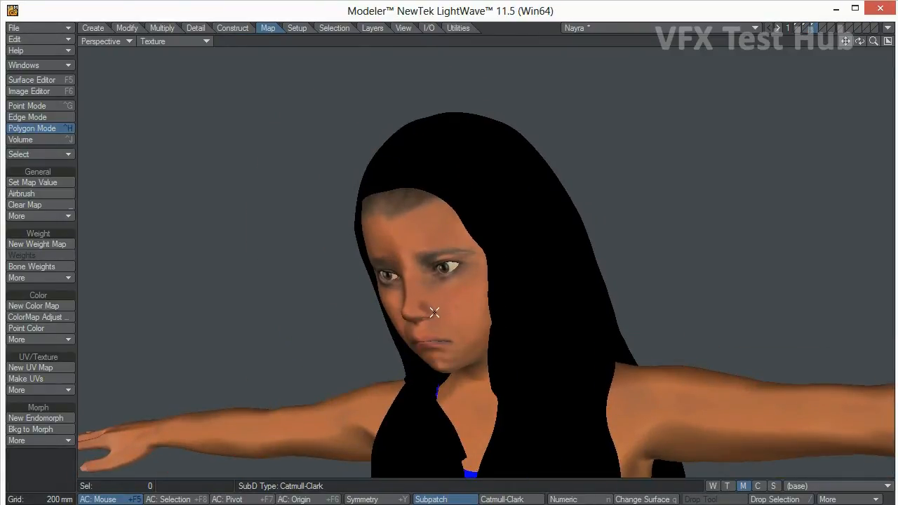
scroll(488, 316, up, 3)
alt+drag(422, 299, 442, 299)
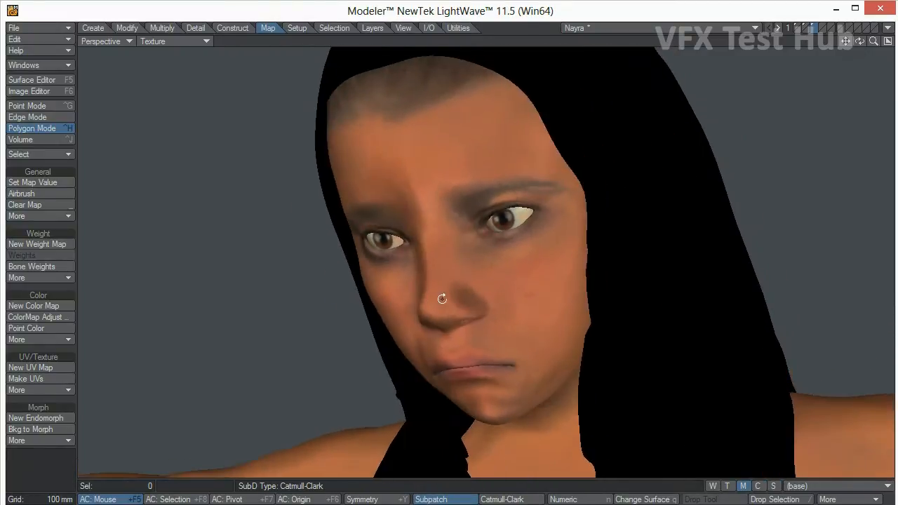
scroll(554, 304, down, 1)
ctrl+alt+drag(553, 304, 458, 294)
alt+drag(440, 189, 473, 171)
alt+drag(658, 331, 640, 370)
alt+drag(377, 116, 372, 131)
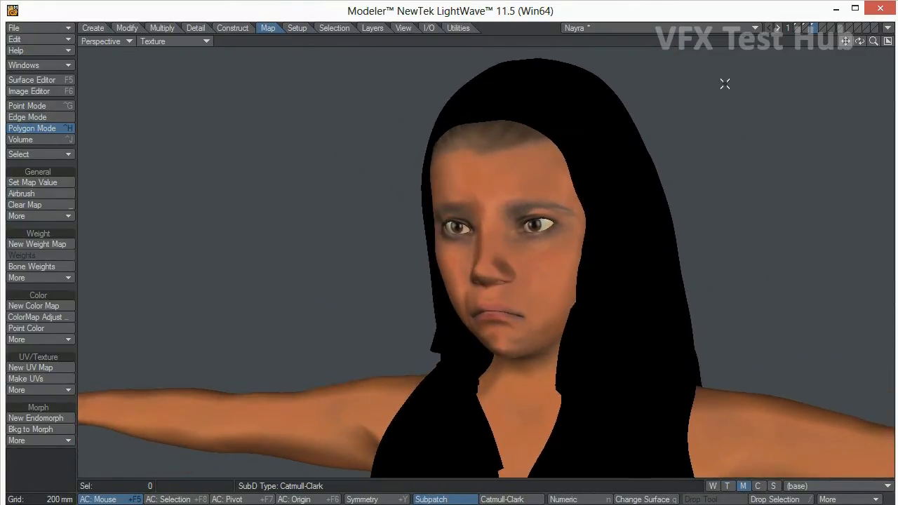
click(796, 26)
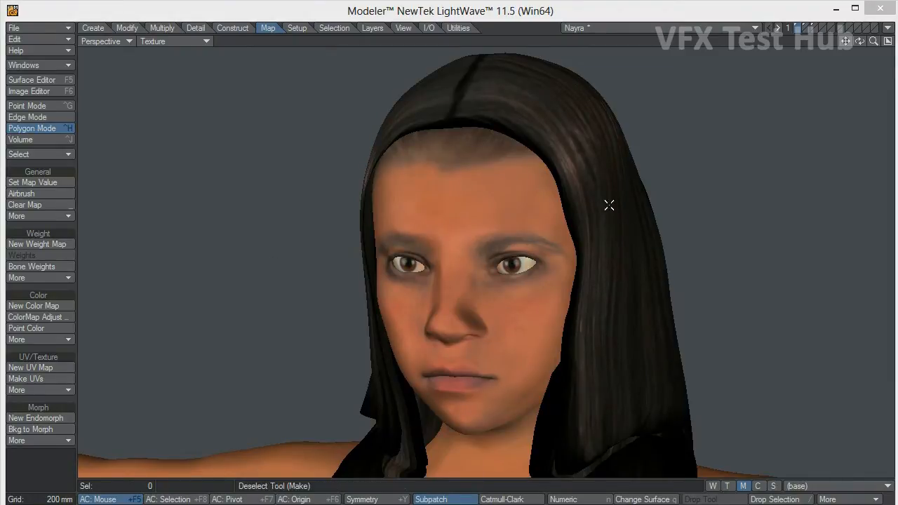
Compare the smiling face in layer 2 with the neutral face in layer 1 from the same viewpoint
click(812, 24)
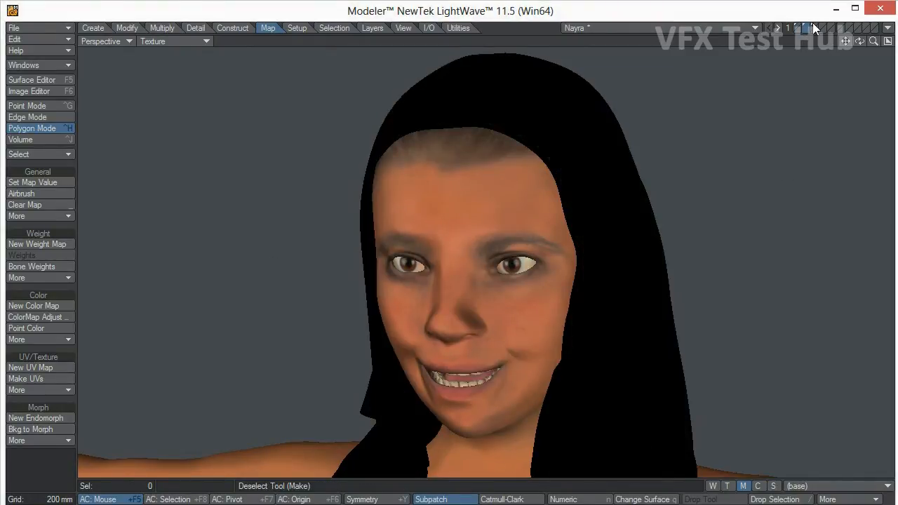
click(804, 25)
click(799, 24)
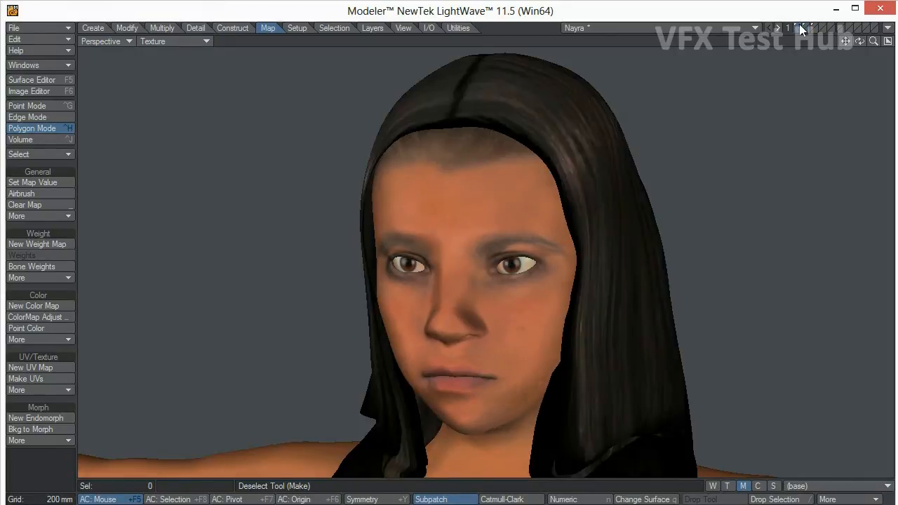
Switch the viewport shading to Textured Wire and compare the head meshes of layers 1, 2 and 3
click(164, 40)
click(163, 111)
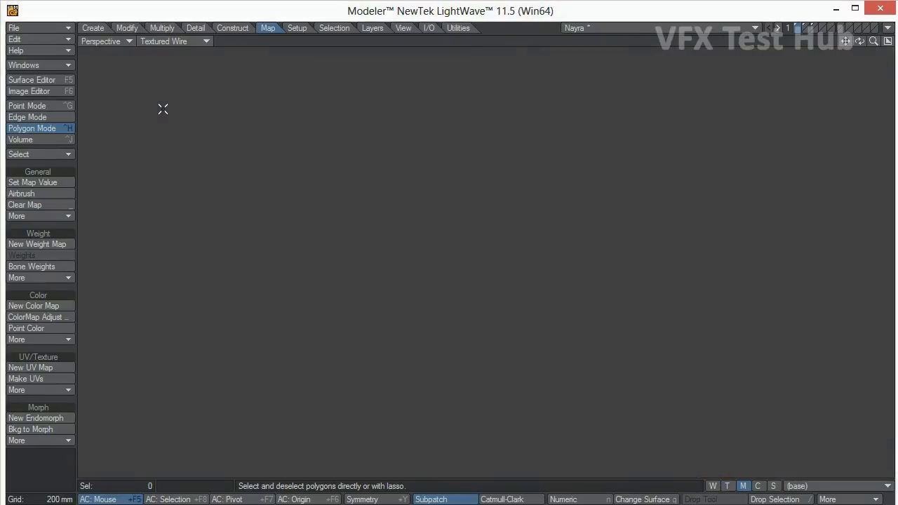
click(806, 26)
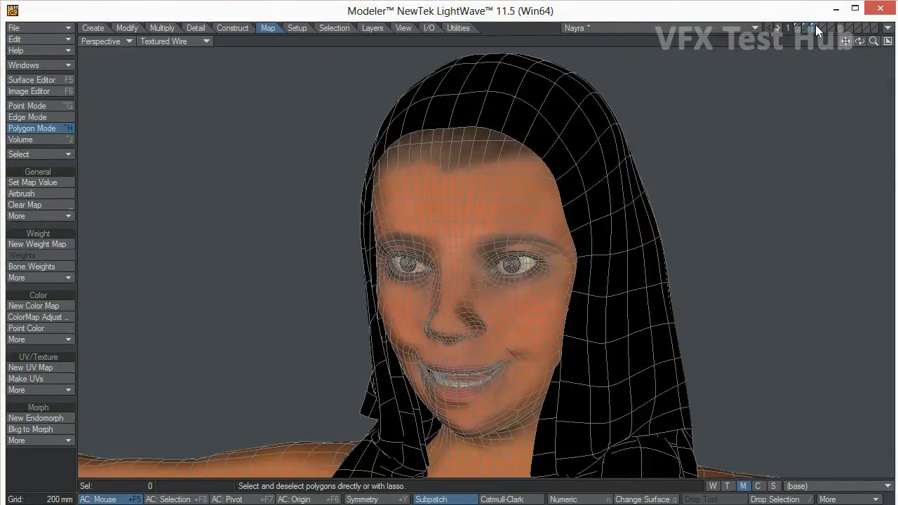
click(816, 25)
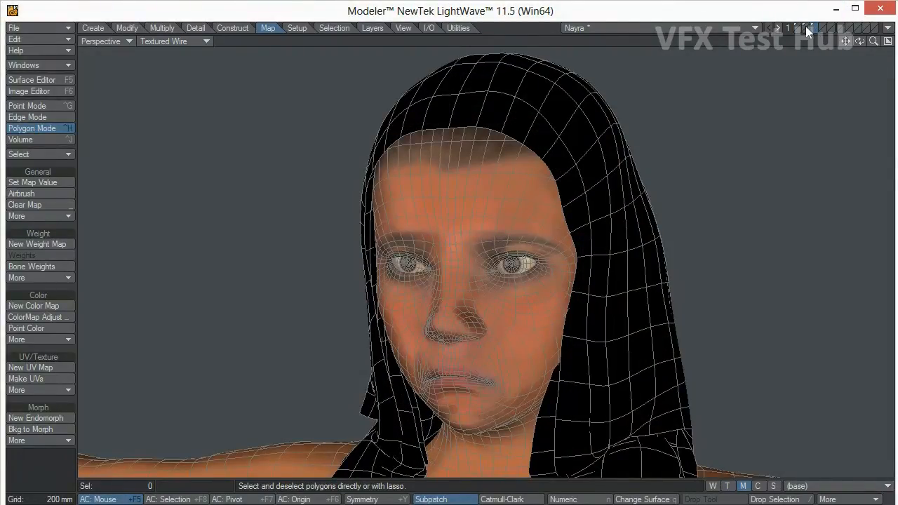
click(804, 26)
click(797, 24)
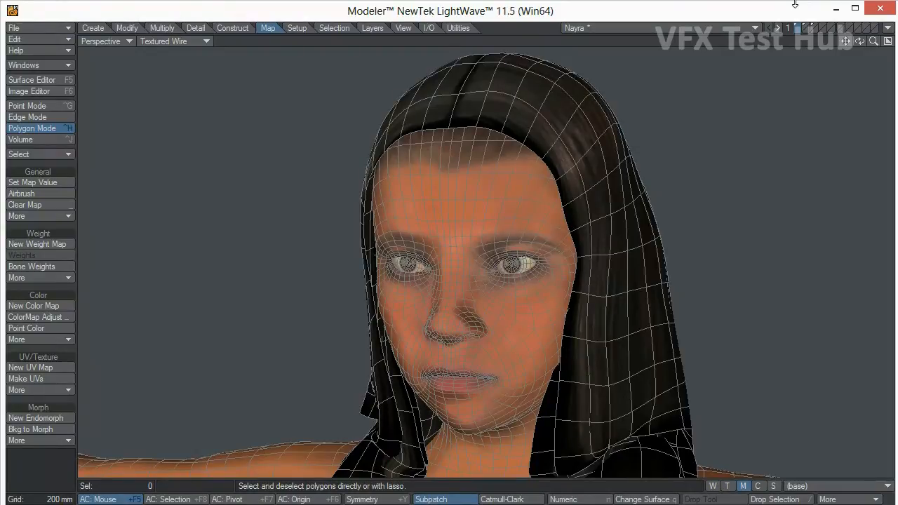
Check the polygon statistics for layers 1, 2 and 3, ending with the statistics closed and layer 1 active
key(w)
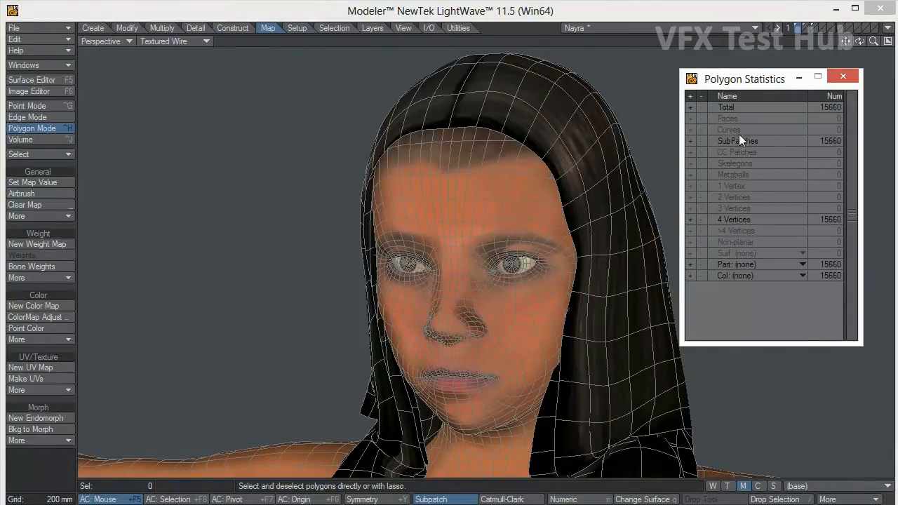
click(808, 28)
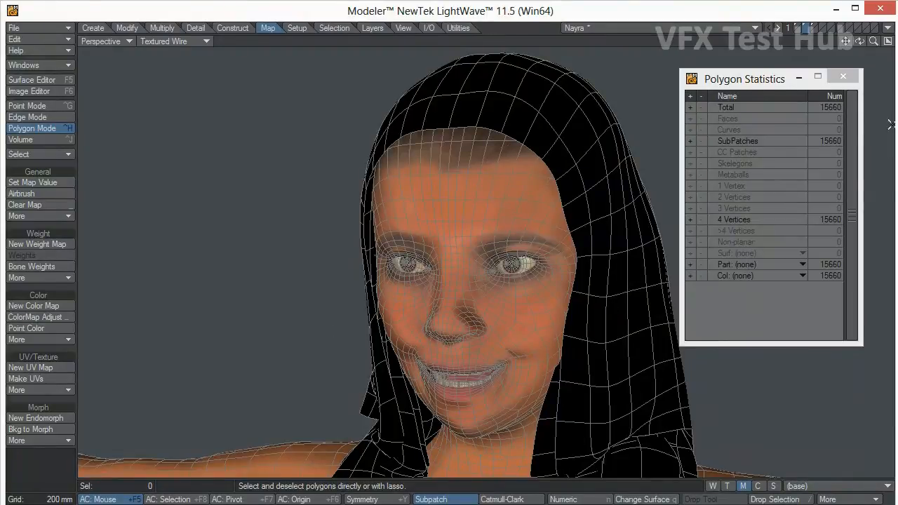
click(814, 28)
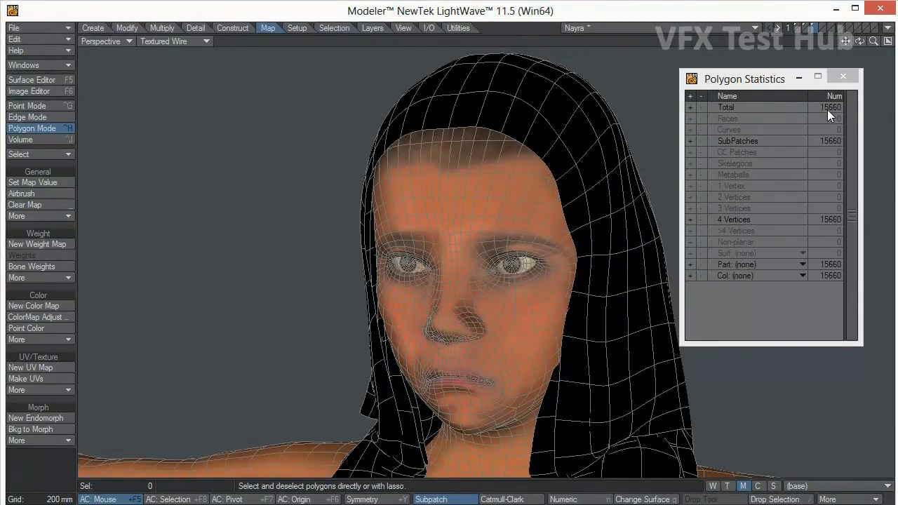
click(843, 76)
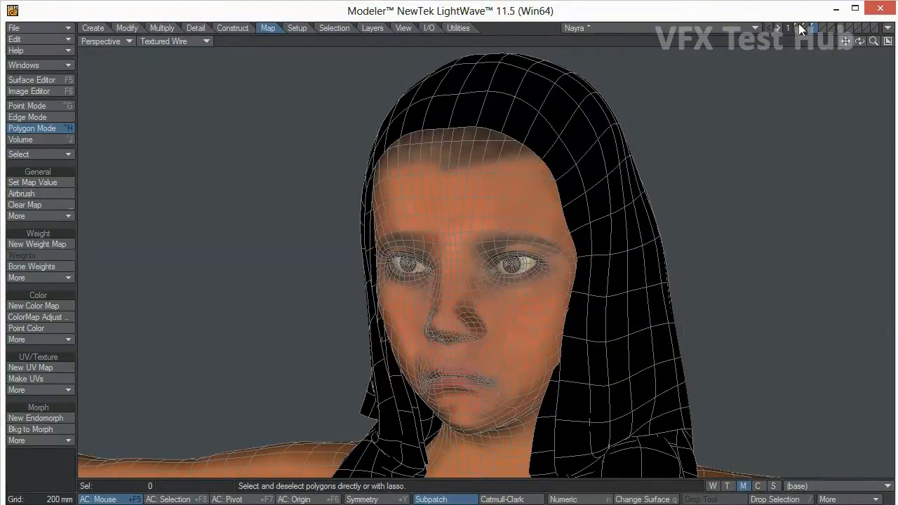
click(798, 27)
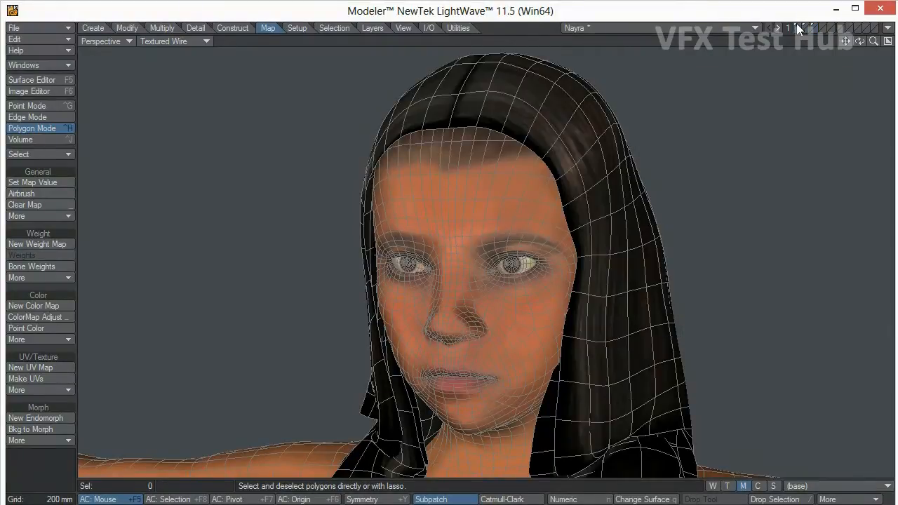
Return the viewport shading to Texture and compare the full figures in layers 1 and 2
click(147, 42)
click(140, 105)
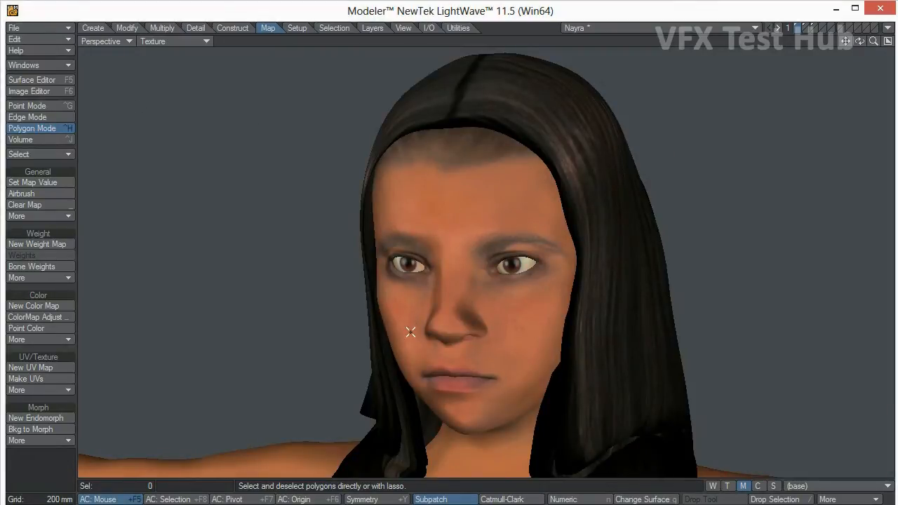
key(a)
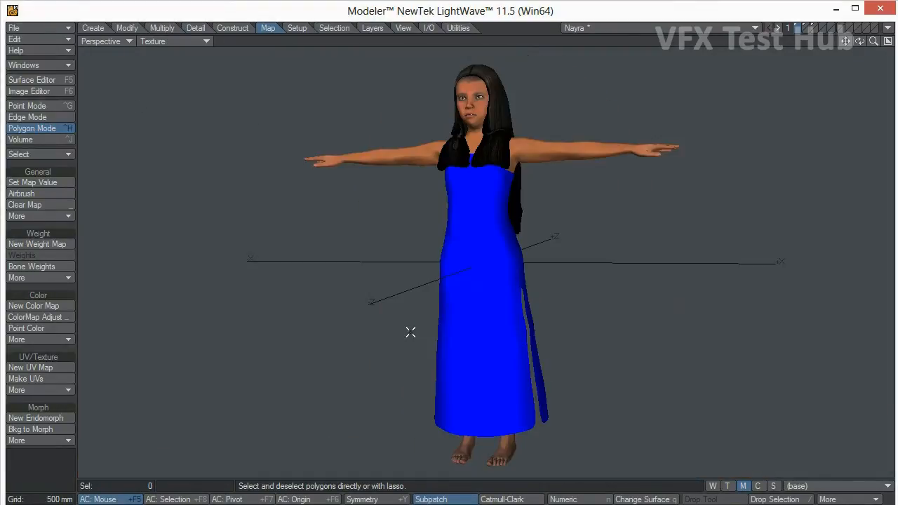
click(803, 27)
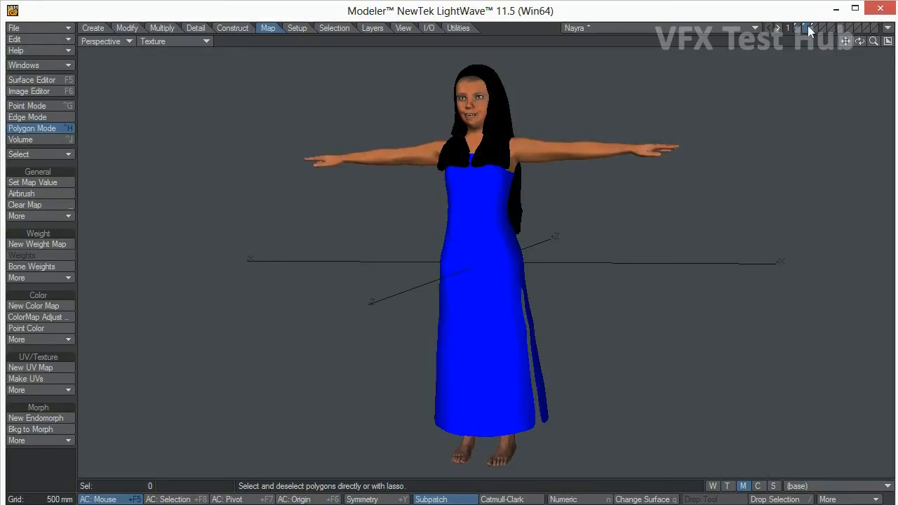
click(799, 26)
click(806, 25)
click(799, 24)
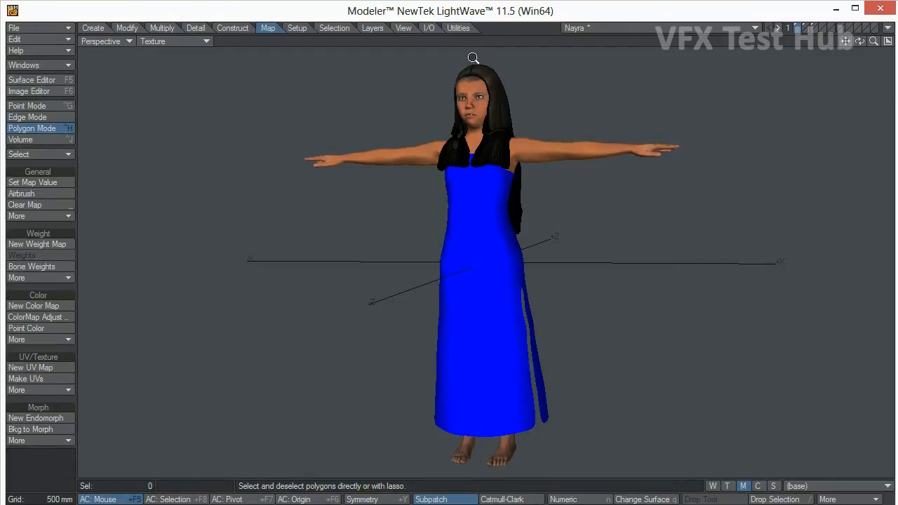
Examine the layer 1 character's full body and face from several angles and distances
scroll(473, 61, up, 3)
scroll(565, 70, up, 2)
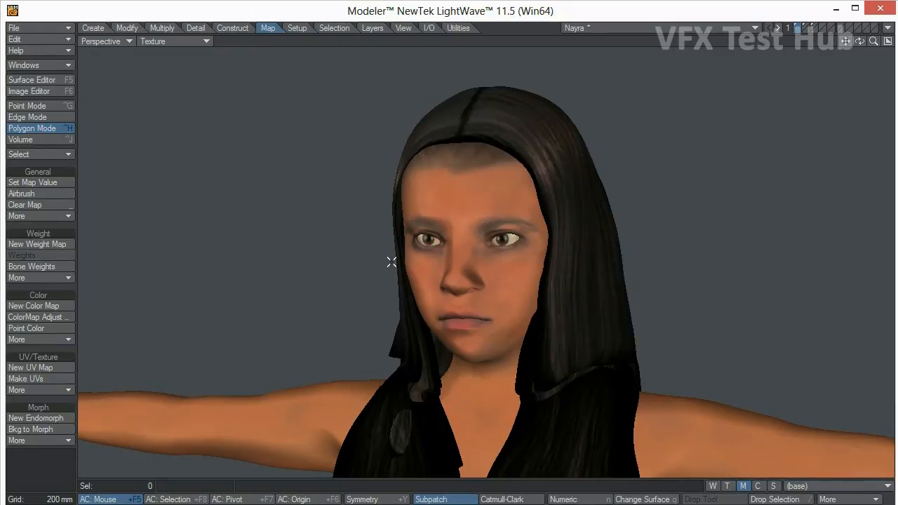
scroll(541, 202, down, 3)
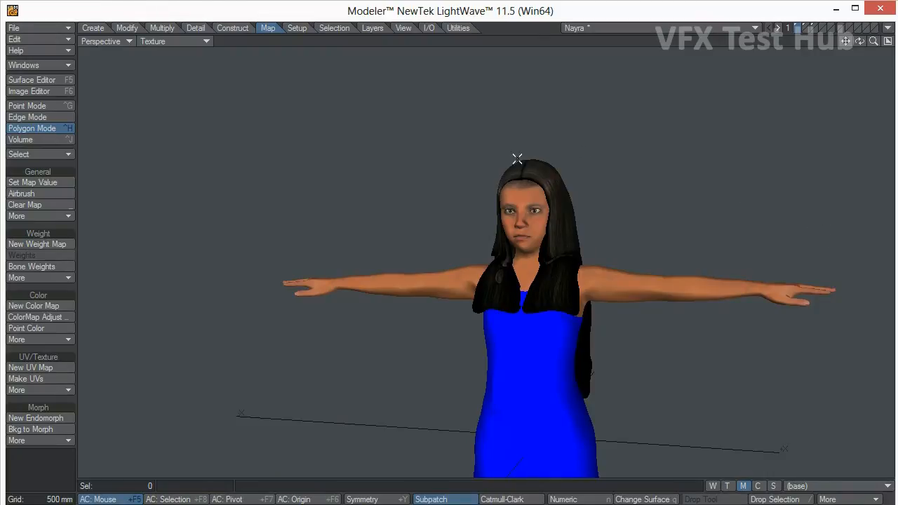
alt+drag(415, 255, 654, 203)
alt+drag(428, 231, 518, 267)
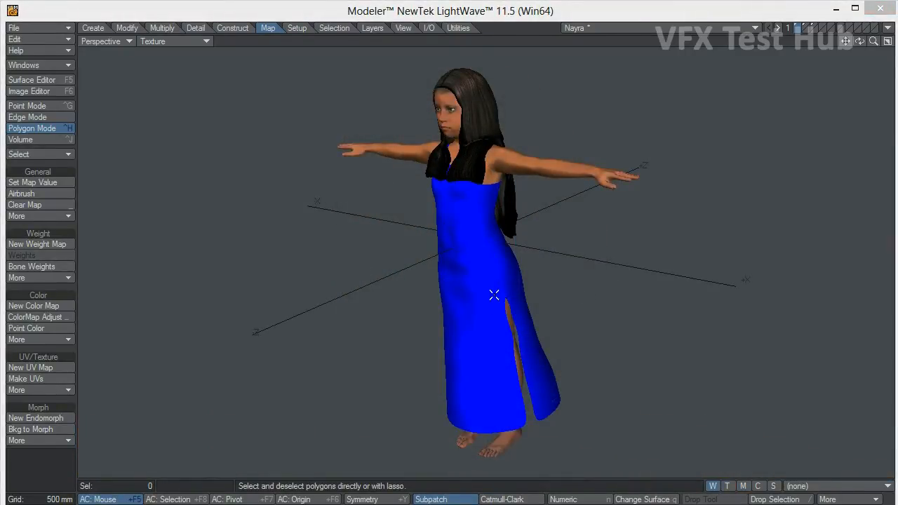
alt+drag(418, 319, 496, 338)
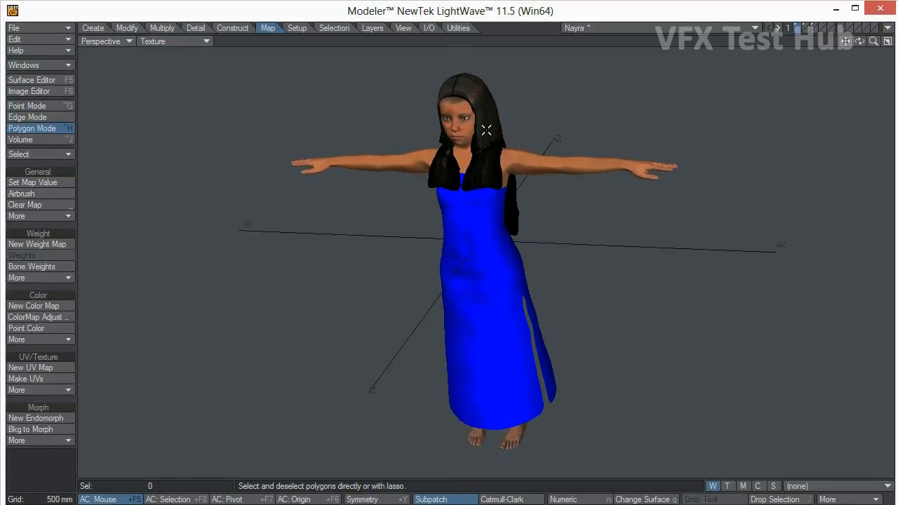
ctrl+alt+drag(492, 79, 579, 106)
alt+drag(318, 341, 357, 337)
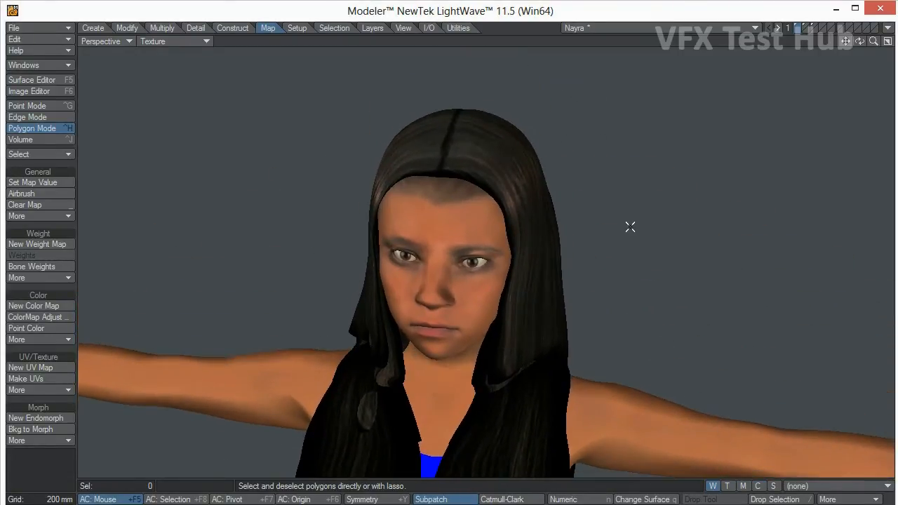
alt+drag(579, 236, 543, 206)
ctrl+alt+drag(355, 198, 381, 215)
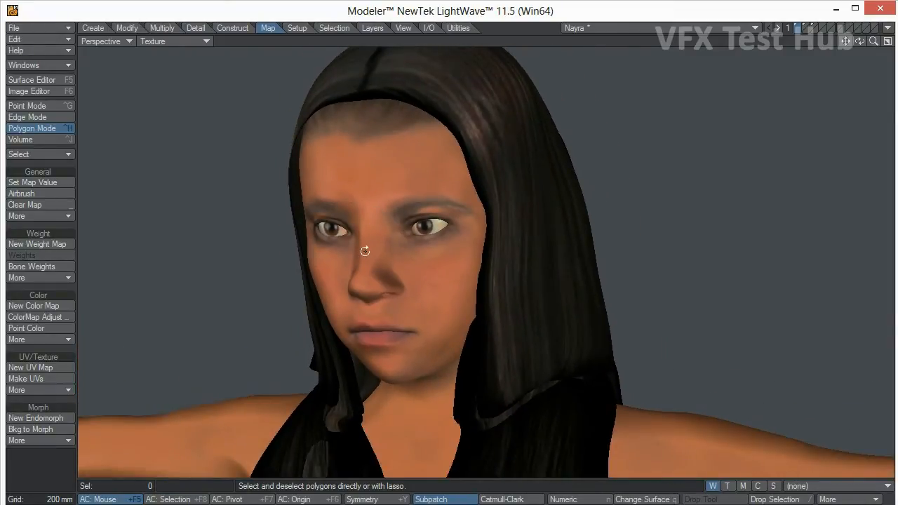
Set layer 2 as the background of layer 1, overlaying the smiling version on the neutral character
alt+drag(362, 251, 351, 247)
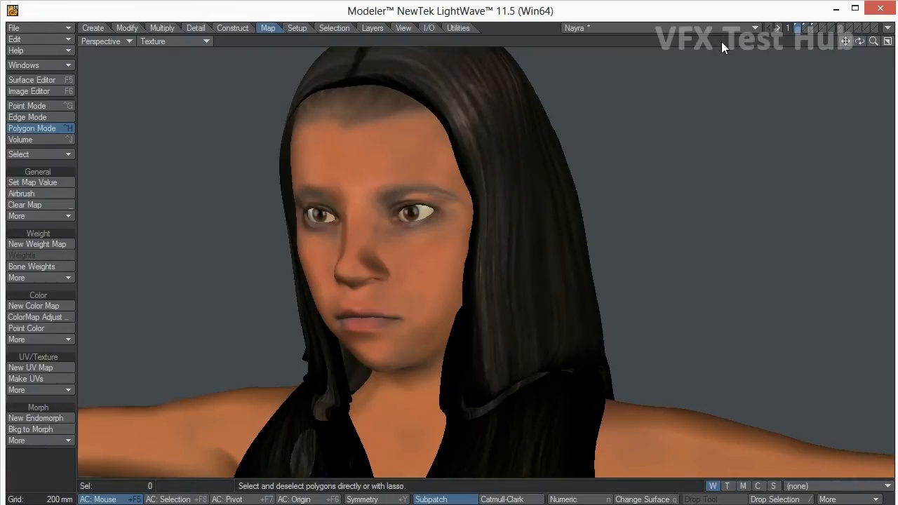
click(809, 33)
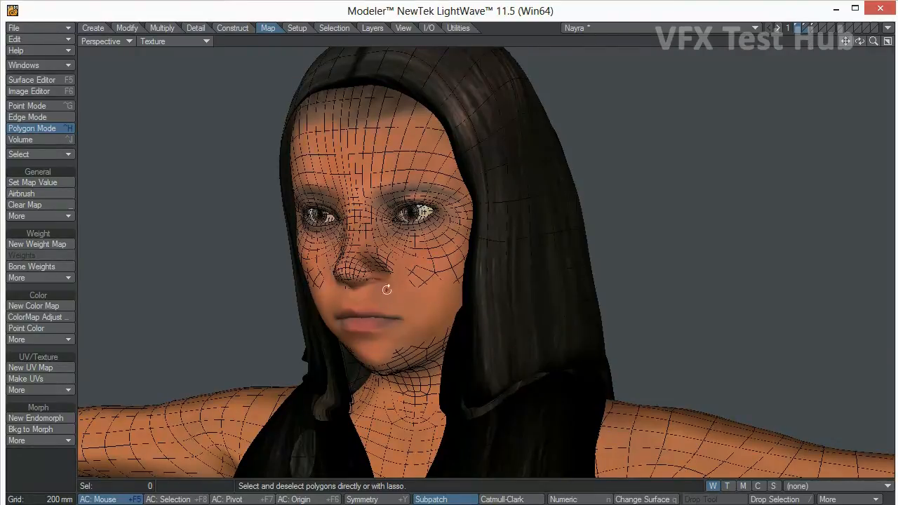
alt+drag(388, 289, 344, 297)
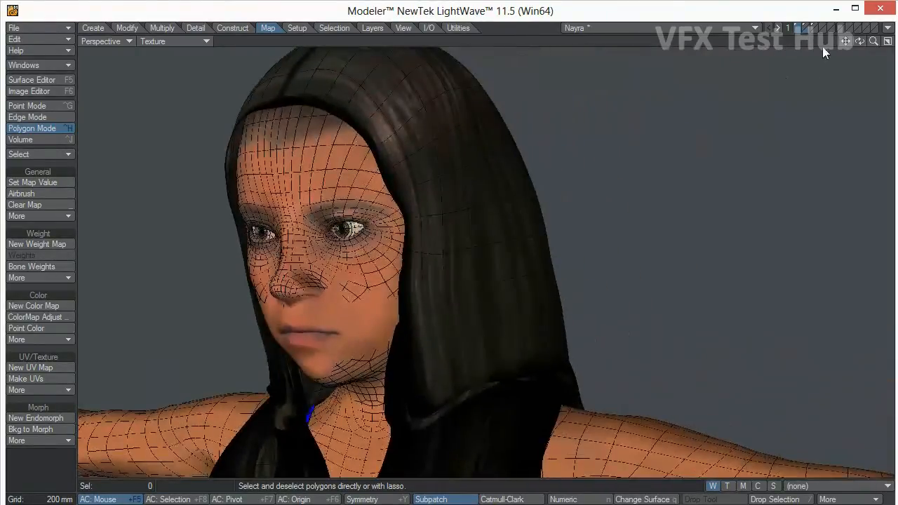
click(803, 31)
ctrl+alt+drag(531, 180, 343, 240)
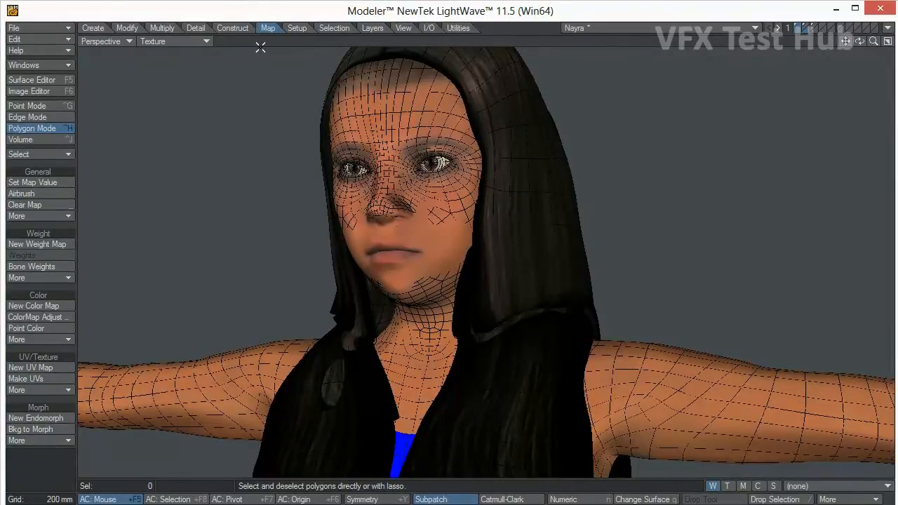
Create an endomorph named Smile from the background layer
click(45, 428)
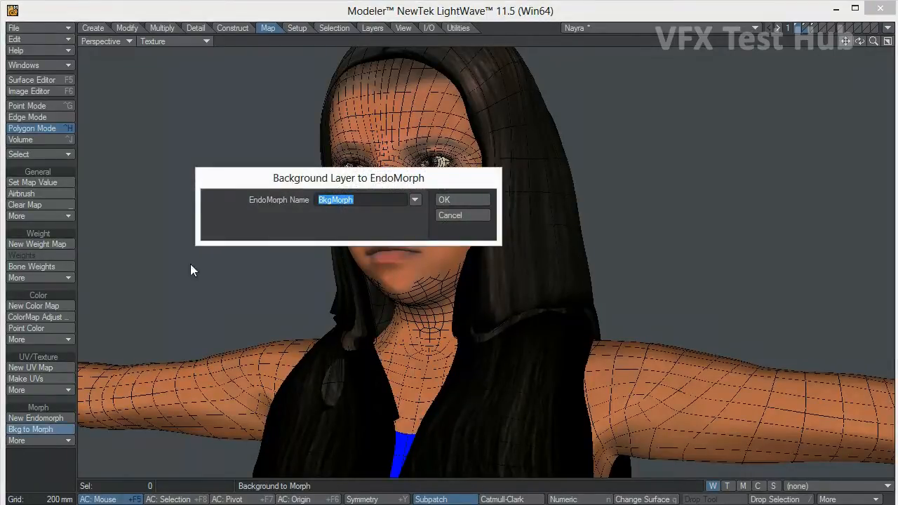
drag(412, 183, 756, 90)
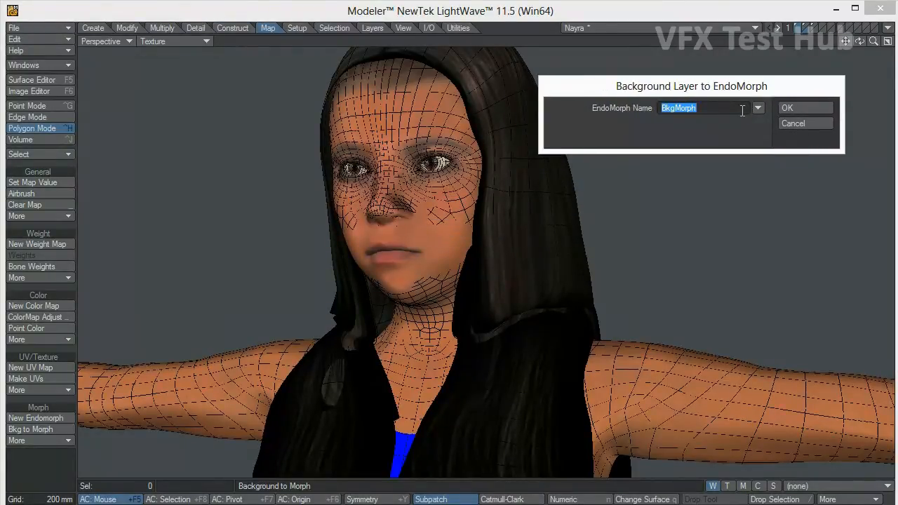
text(Smile)
click(815, 105)
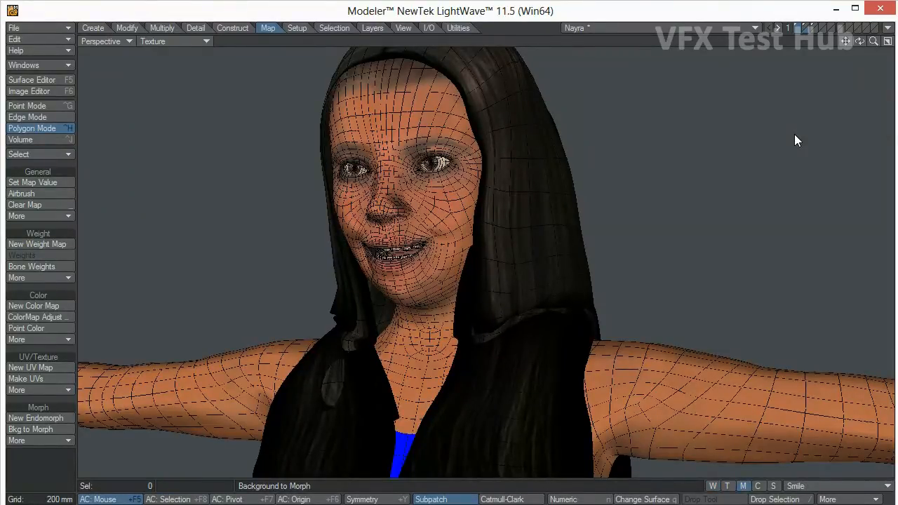
Make layer 1 the only visible layer, switch between its base and Smile morphs, and compare the result with layer 2
click(797, 24)
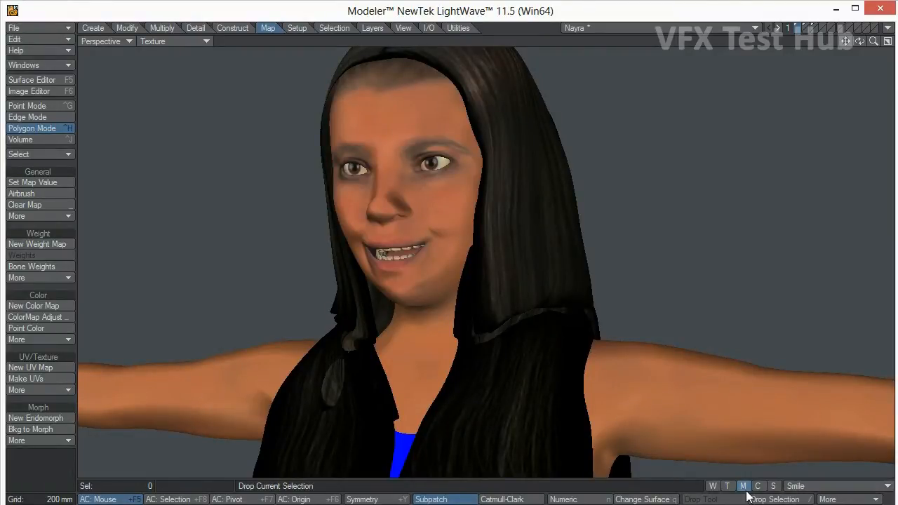
click(805, 491)
click(806, 484)
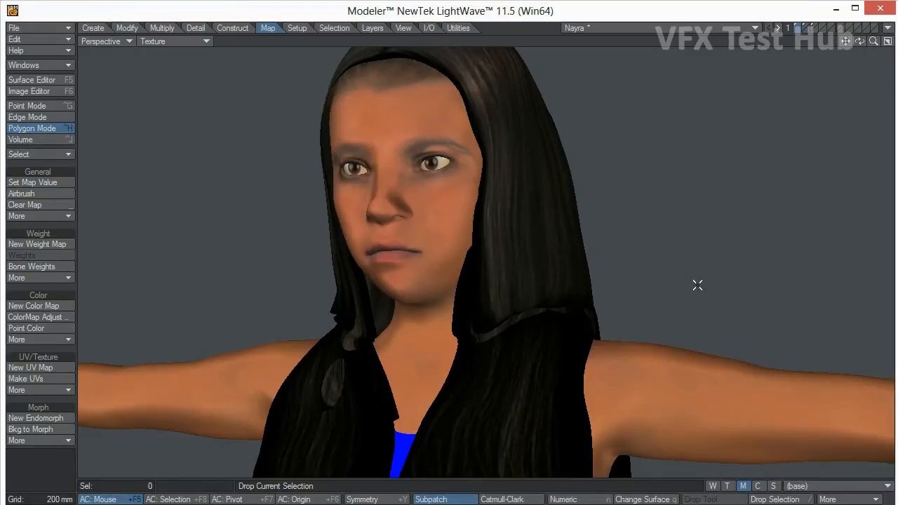
click(829, 489)
click(829, 487)
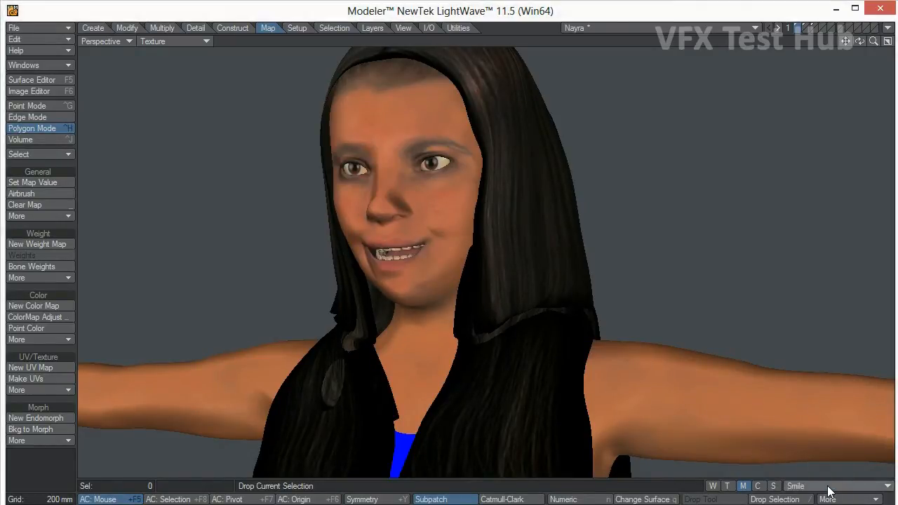
click(807, 30)
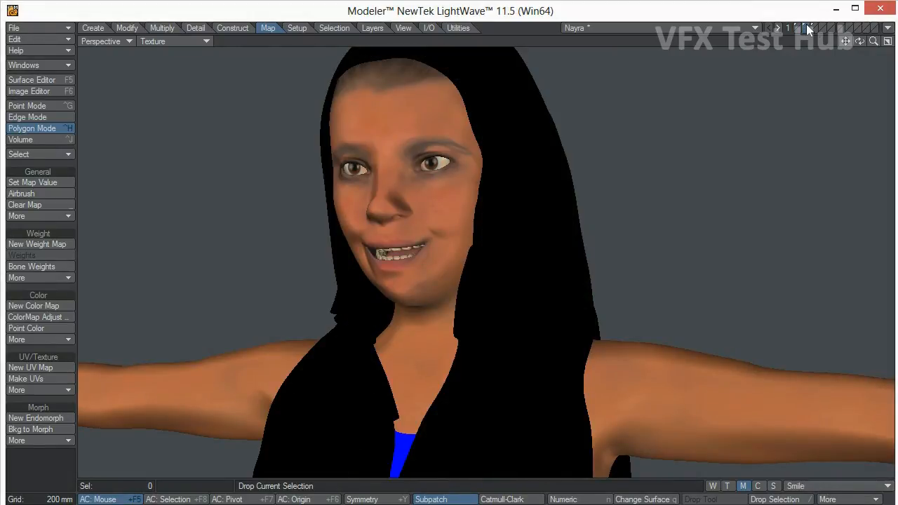
click(803, 29)
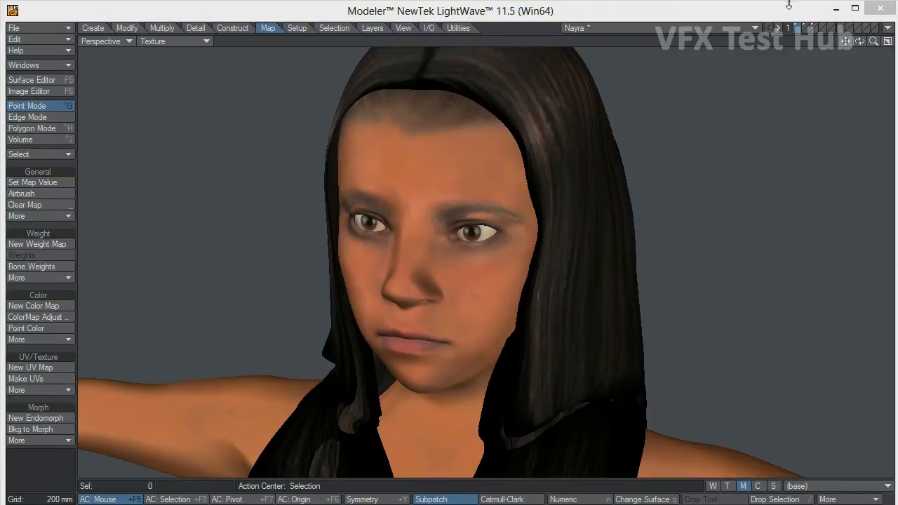
Check the frowning head in layer 3, and set that layer as the background of layer 1
click(814, 24)
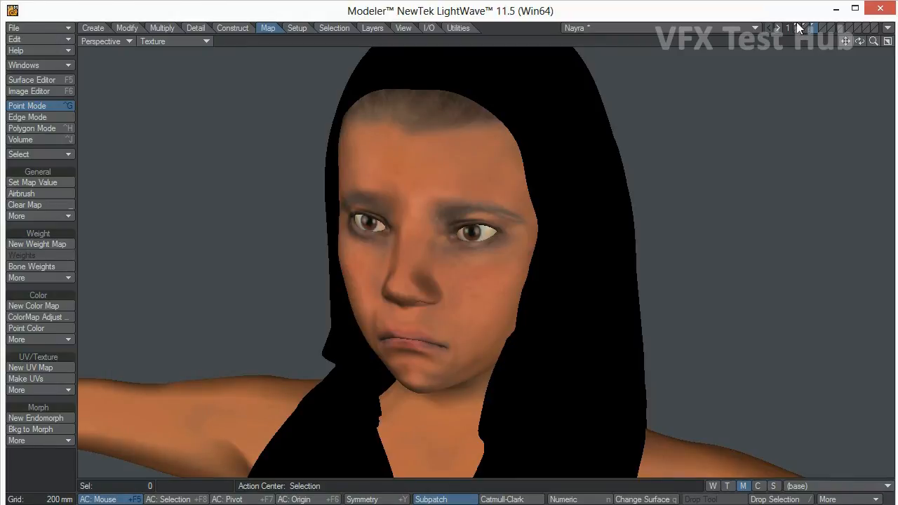
click(796, 22)
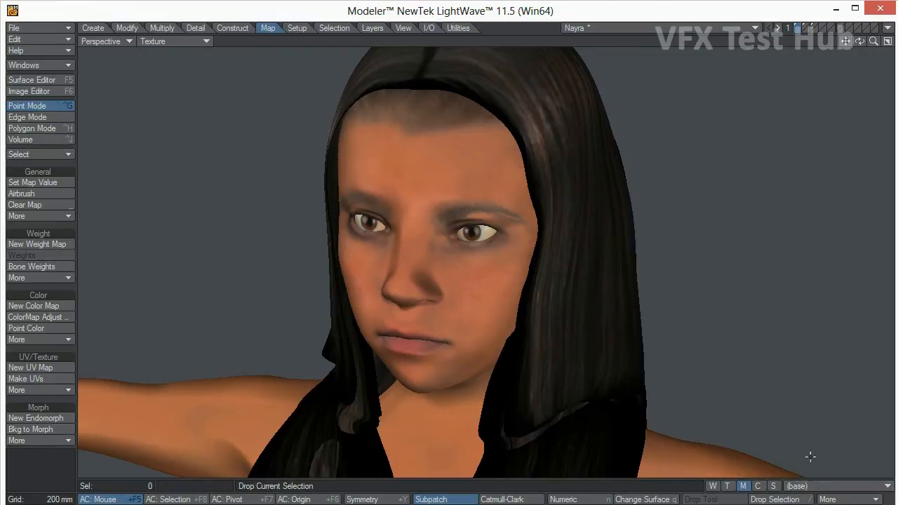
click(815, 29)
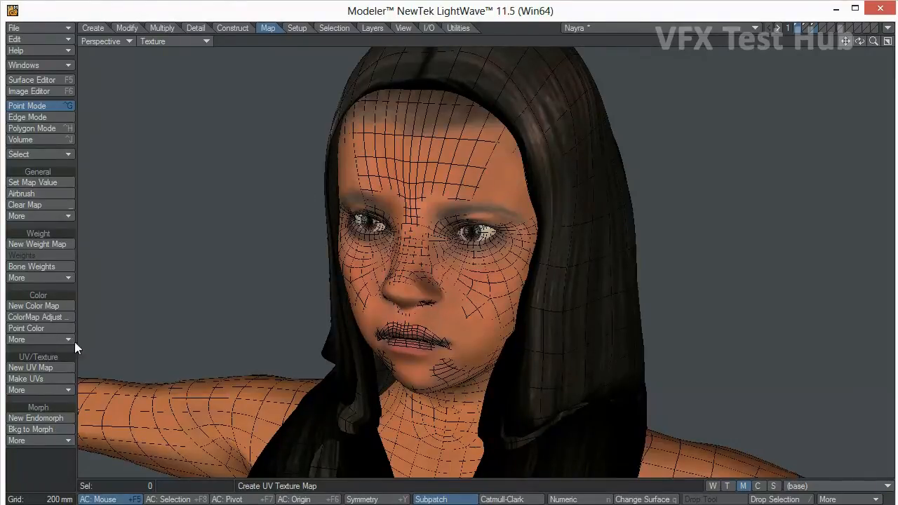
Create an endomorph named Sadness from the background layer
click(50, 429)
click(721, 112)
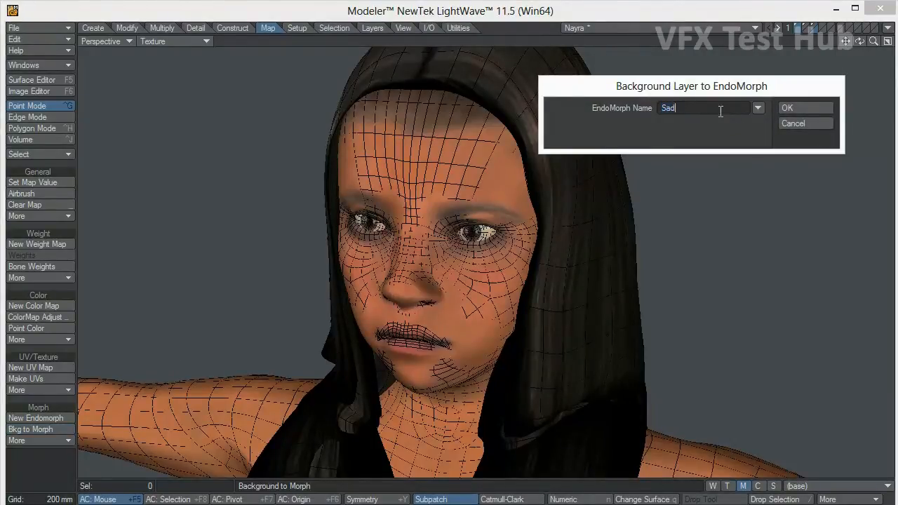
text(ness)
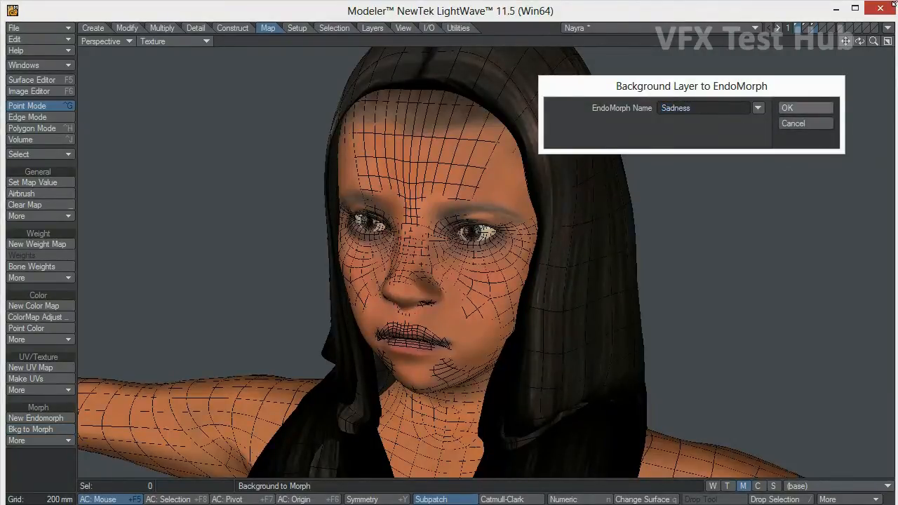
click(787, 108)
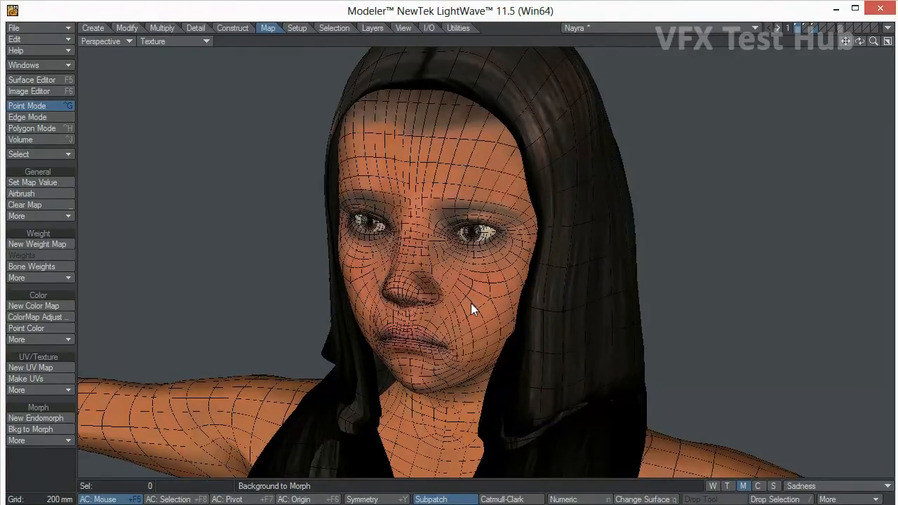
Clear the background layer and compare layer 1's Sadness morph with the frowning head in layer 3
click(798, 24)
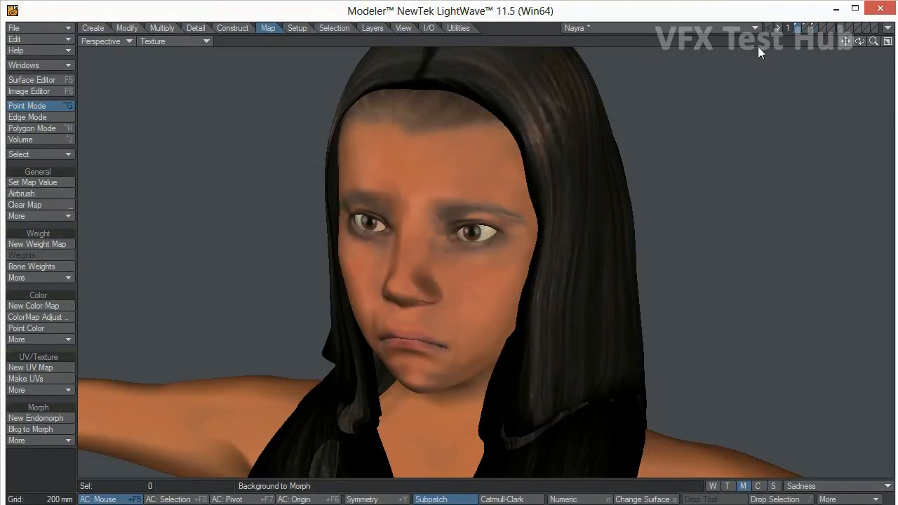
click(813, 26)
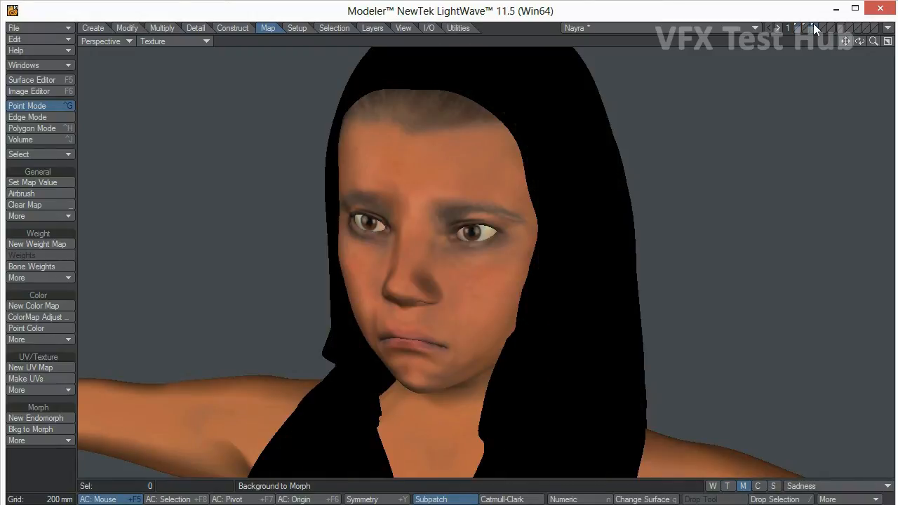
click(798, 24)
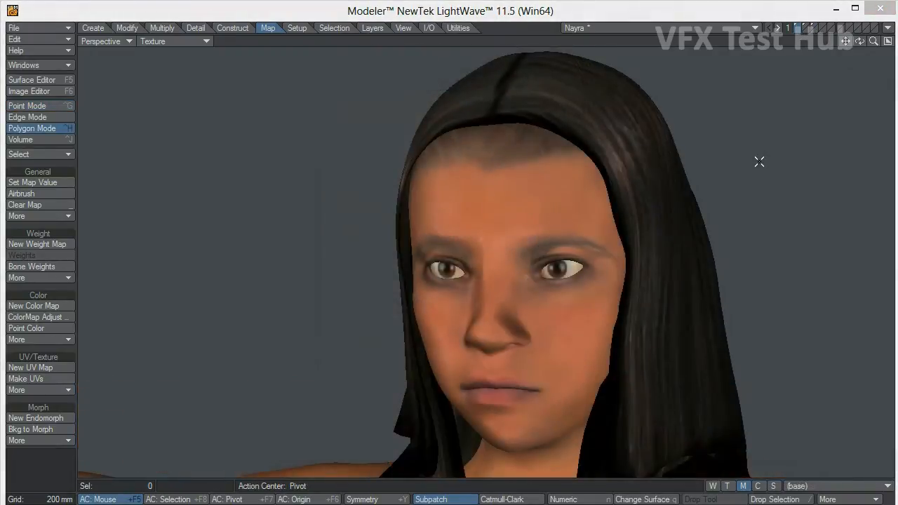
Cycle layer 1 through the Sadness and Smile morphs, ending on the base shape
click(804, 491)
click(801, 474)
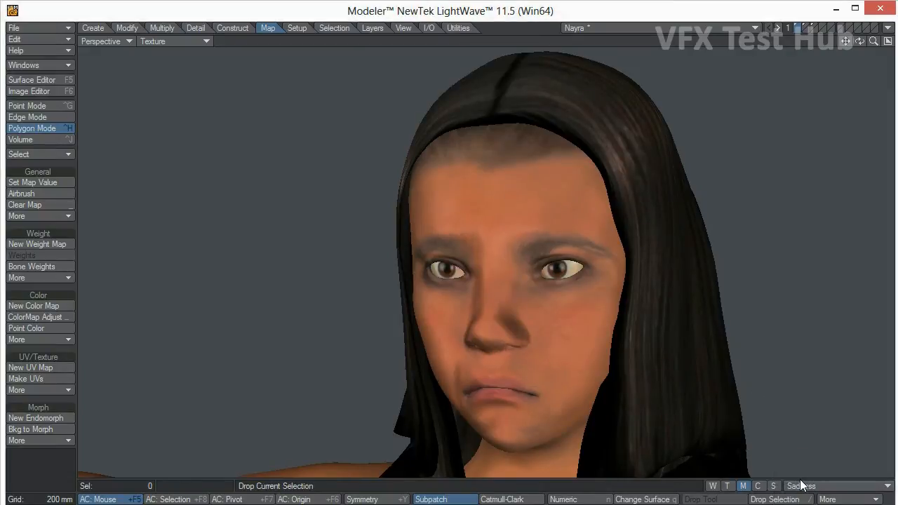
click(804, 492)
click(800, 485)
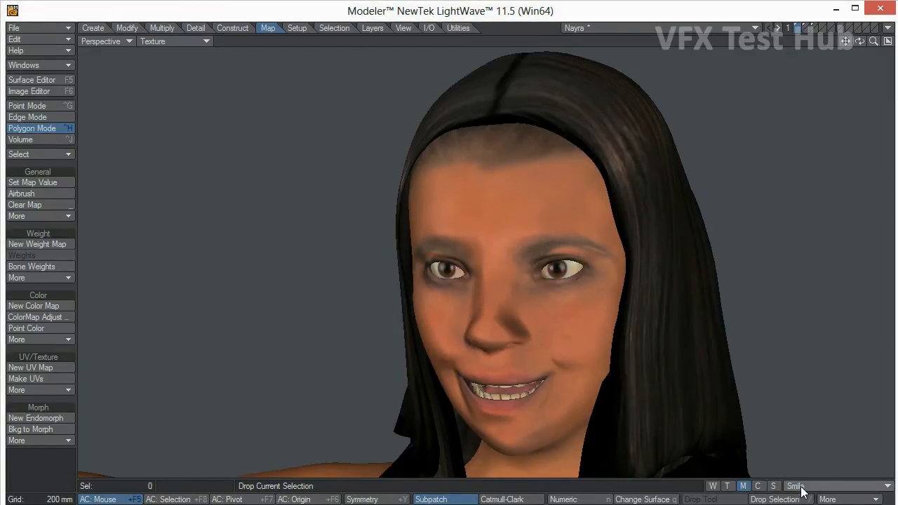
click(802, 491)
click(798, 466)
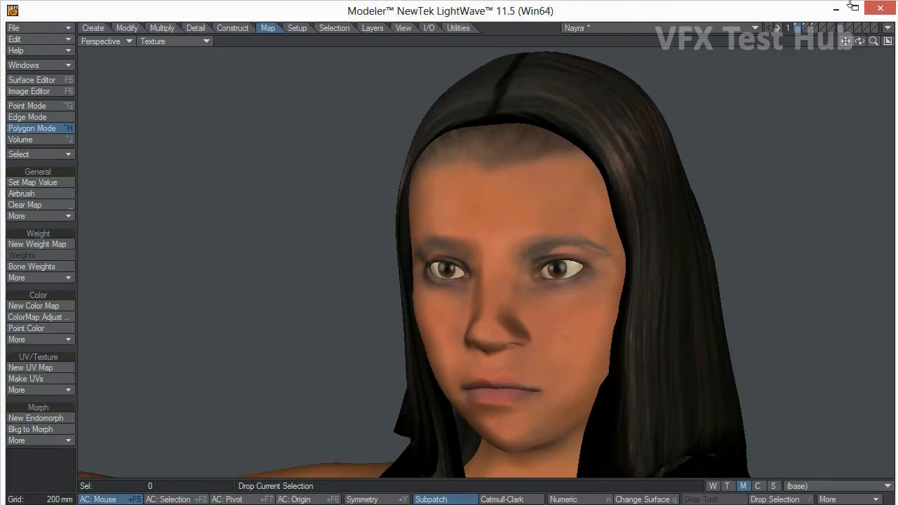
Delete the character copies from layers 2 and 3, and return to layer 1
click(804, 26)
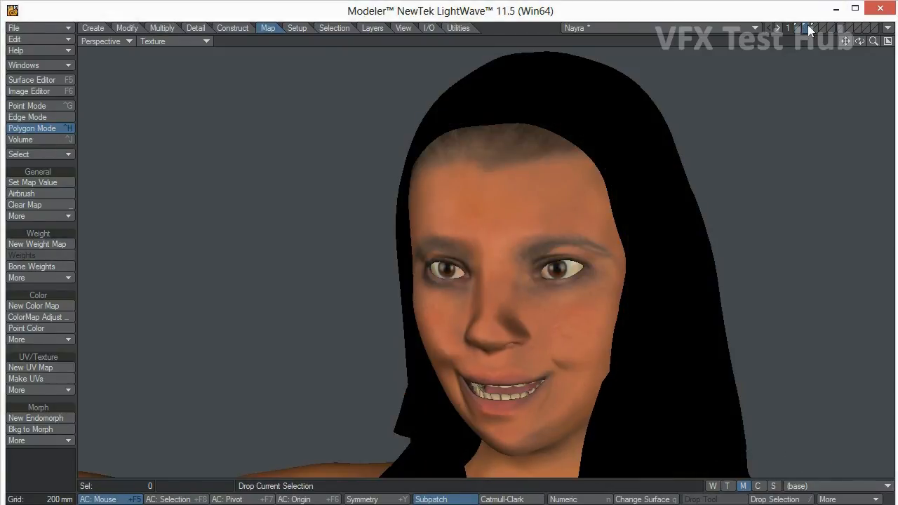
click(808, 24)
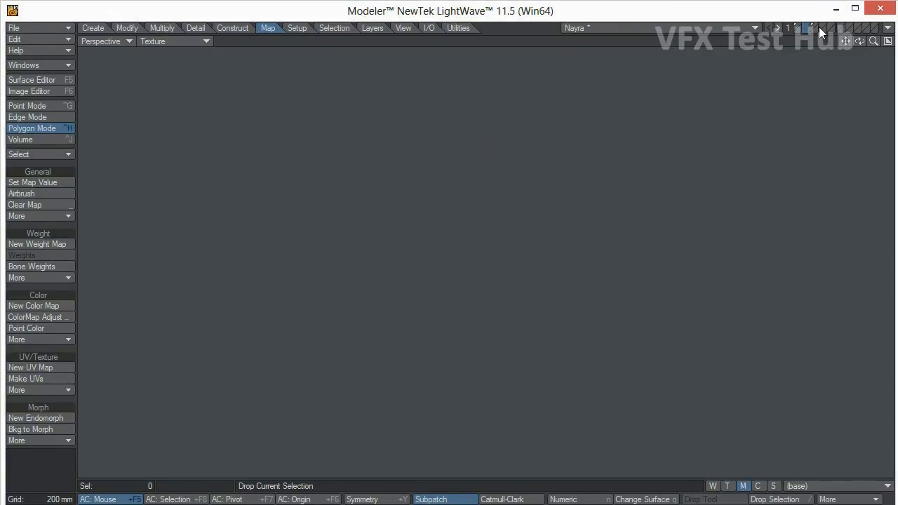
click(815, 23)
key(Delete)
click(796, 26)
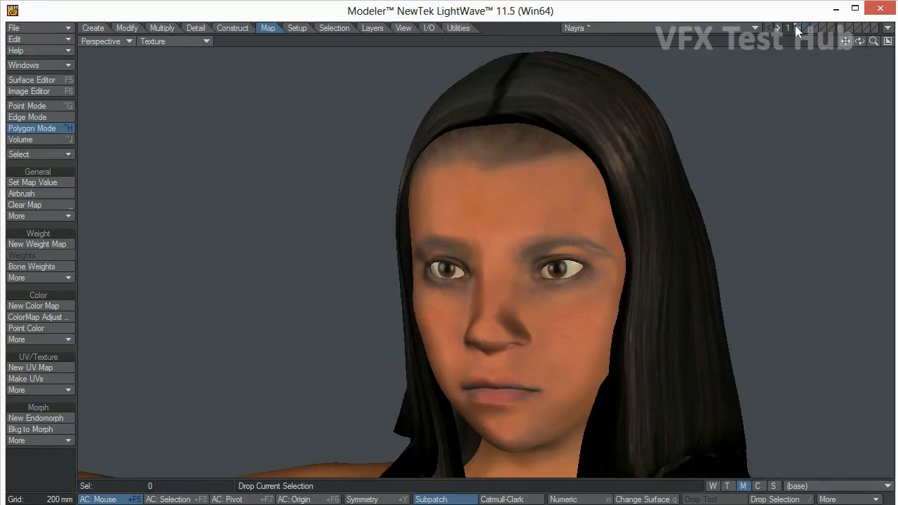
Display layer 1's Sadness morph, followed by its Smile morph
click(812, 487)
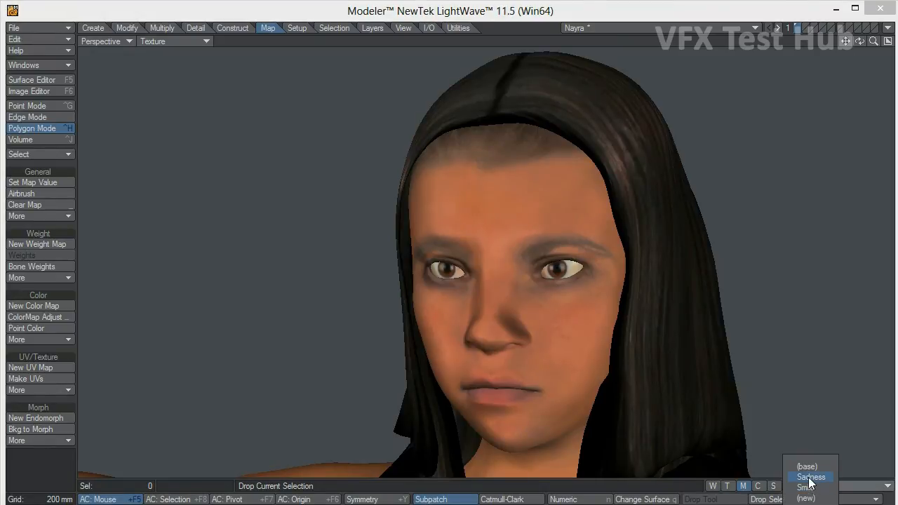
click(811, 477)
click(812, 488)
click(807, 488)
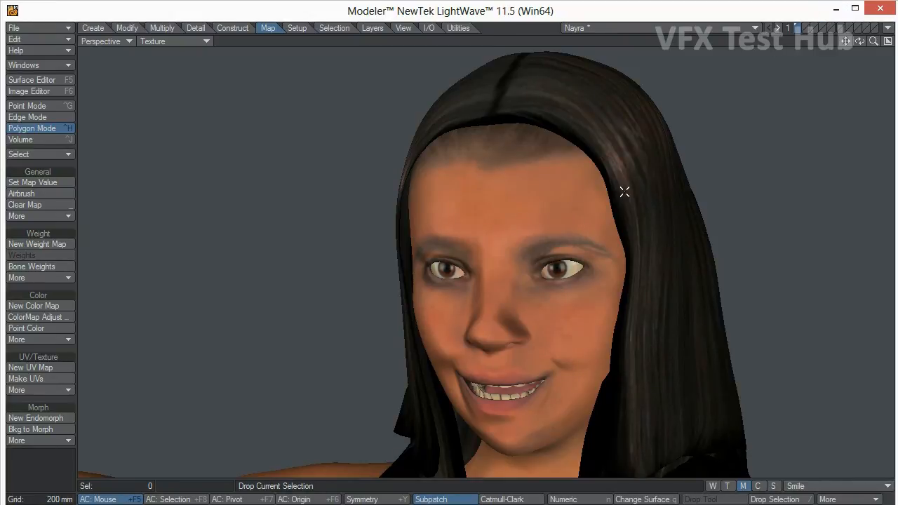
Examine the face with the Smile morph from several angles and distances
scroll(610, 191, down, 5)
scroll(525, 208, up, 4)
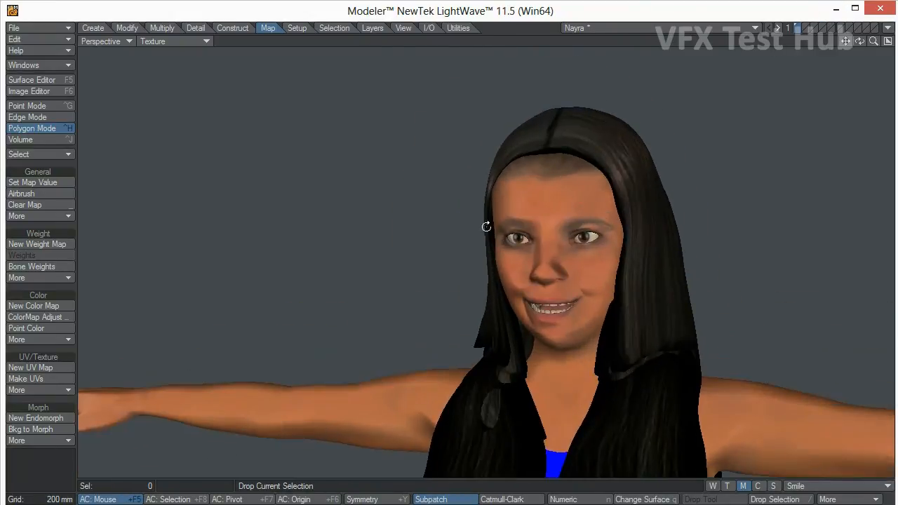
alt+drag(597, 225, 447, 283)
scroll(450, 285, up, 3)
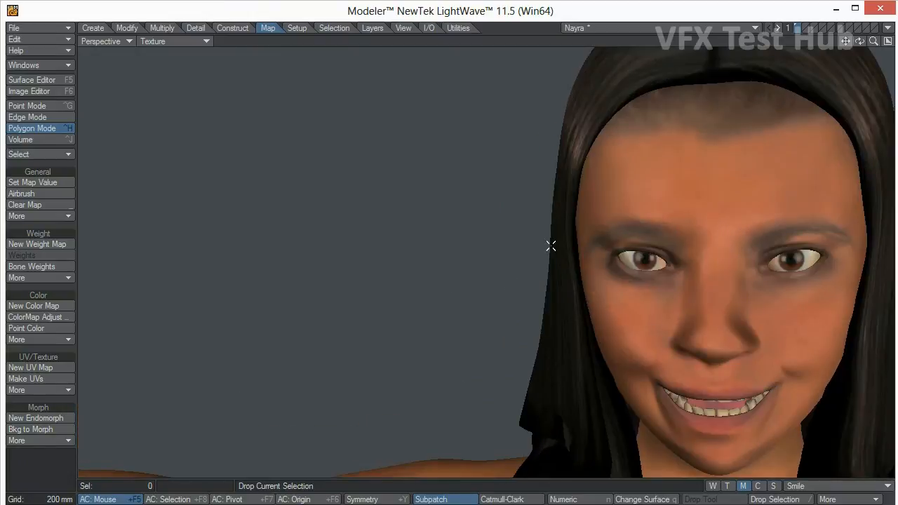
alt+drag(742, 283, 525, 277)
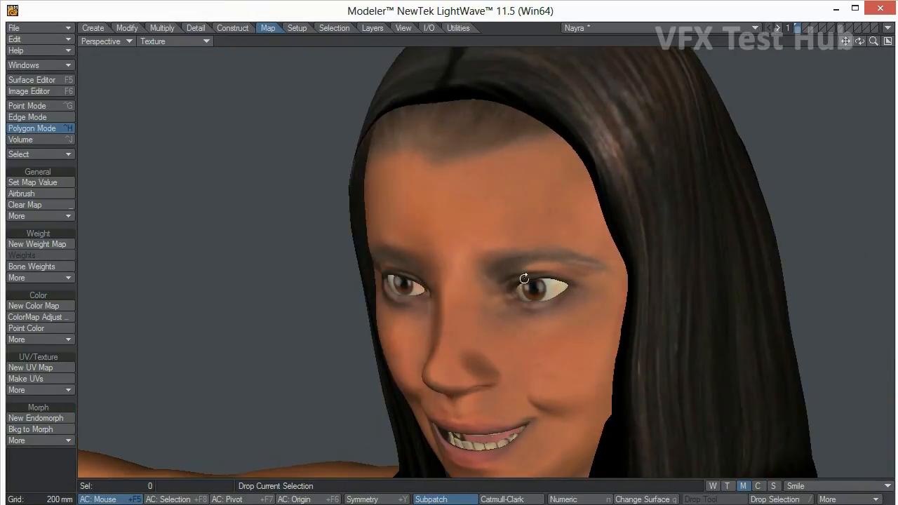
alt+drag(426, 260, 445, 237)
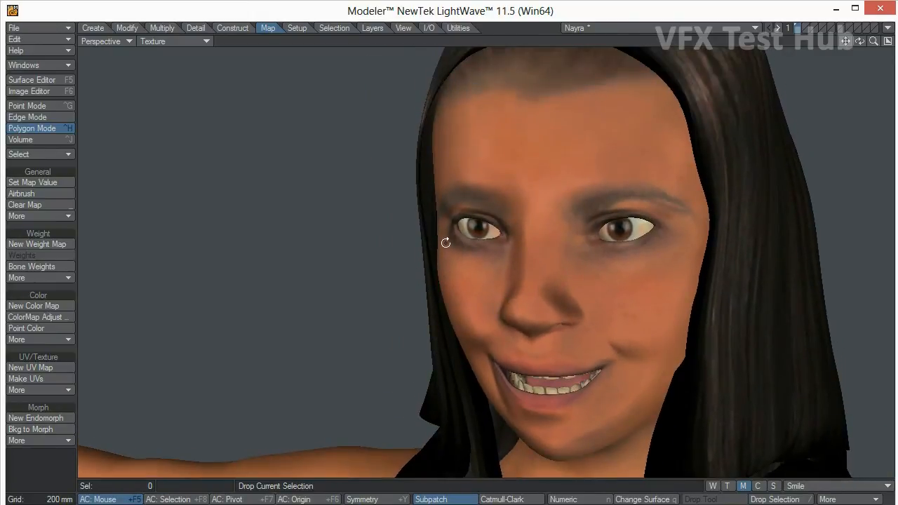